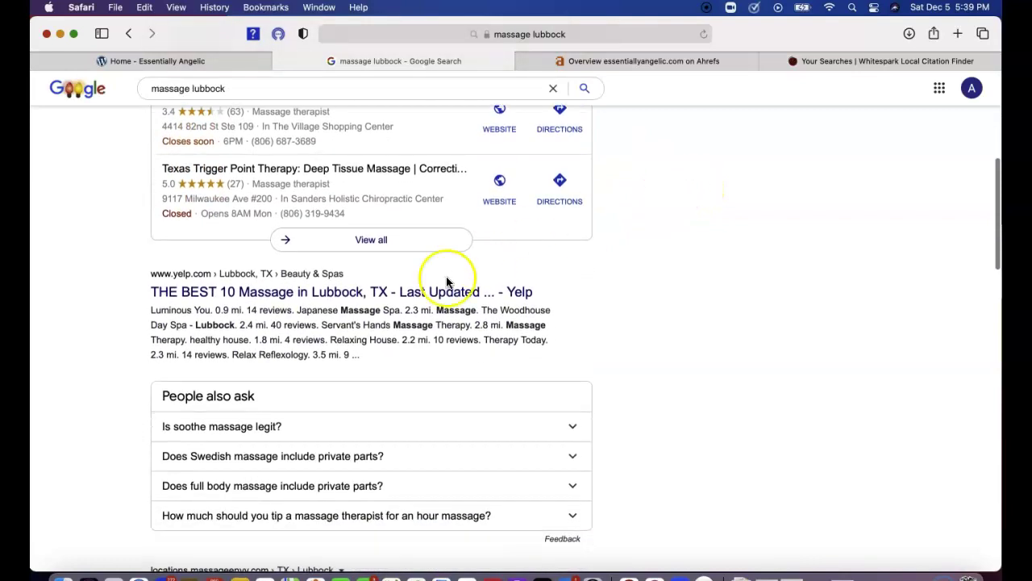
Examine the organic and local Google results for "massage lubbock" from the Yelp listing down to the massage school sites
scroll(323, 455, down, 1)
scroll(322, 462, down, 10)
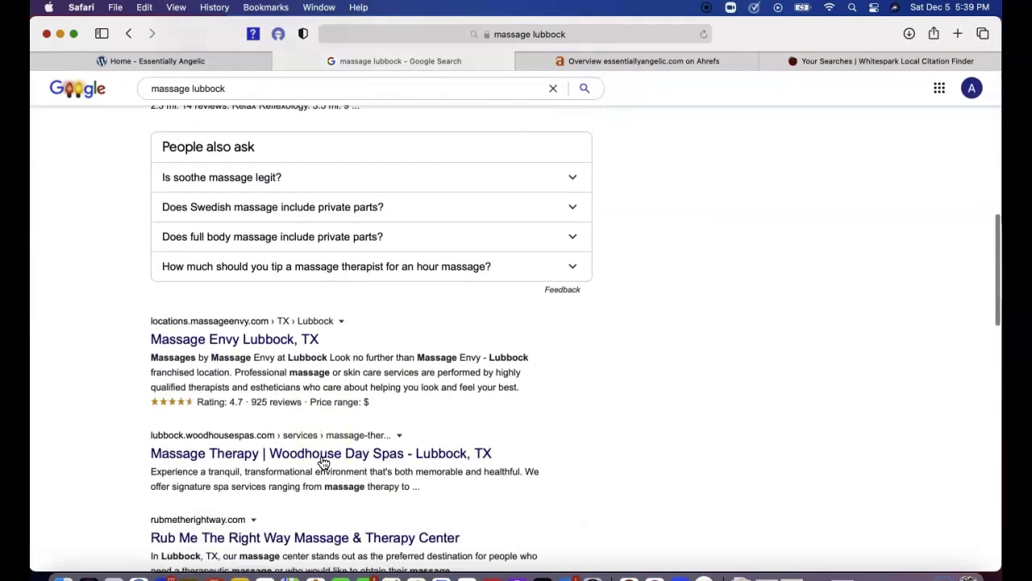
scroll(322, 462, up, 3)
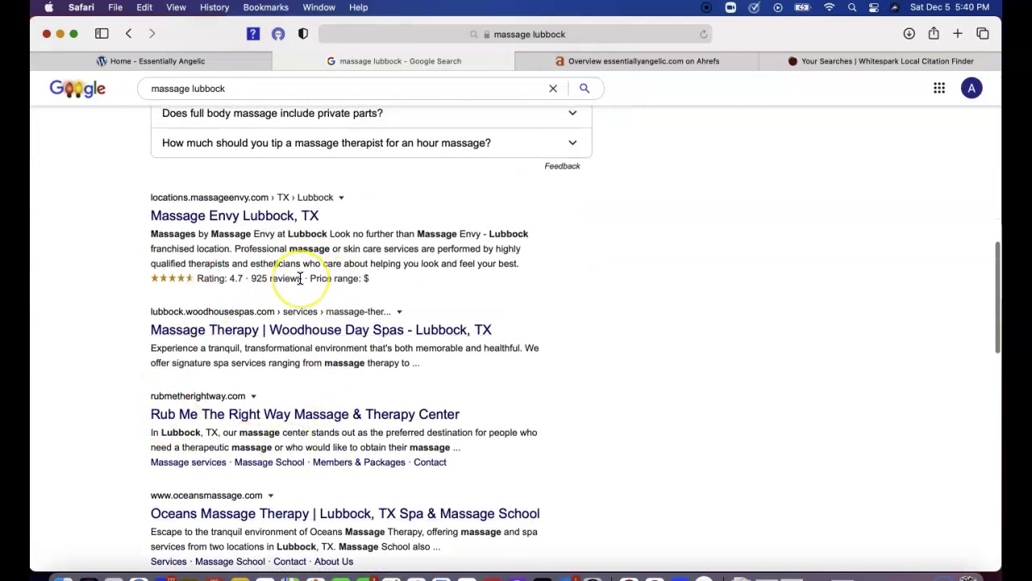
scroll(300, 279, up, 4)
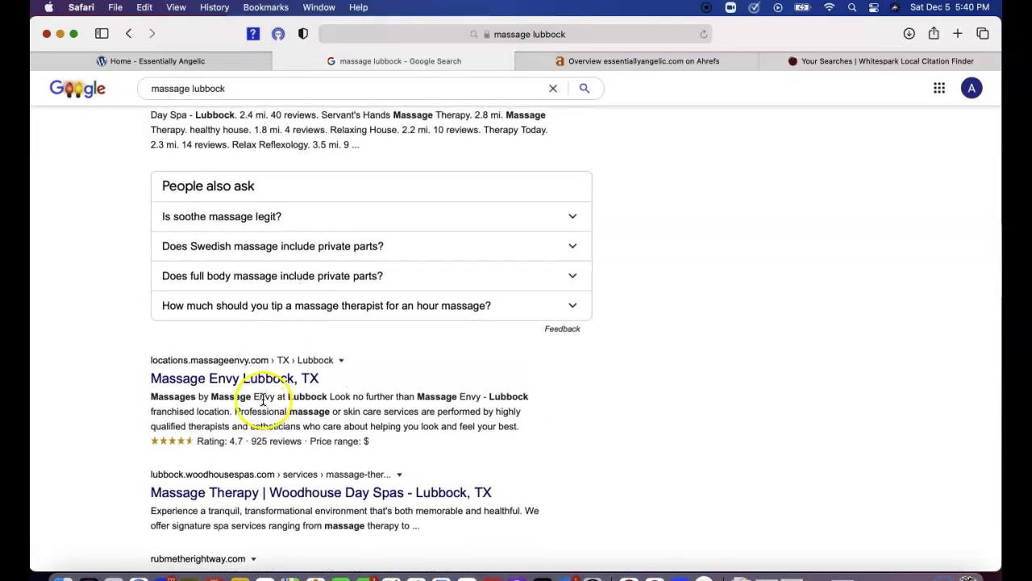
scroll(262, 399, up, 2)
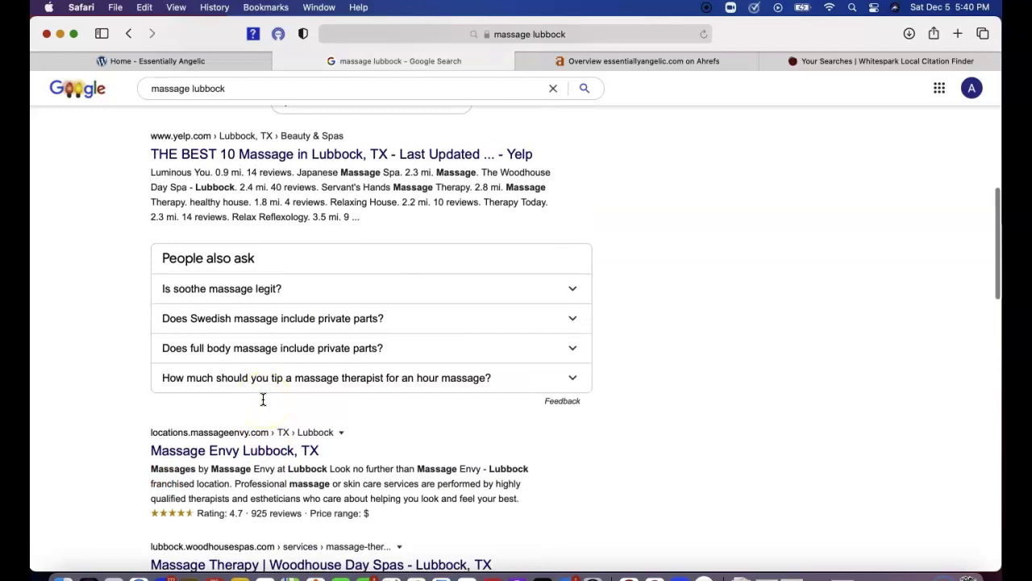
scroll(263, 399, up, 10)
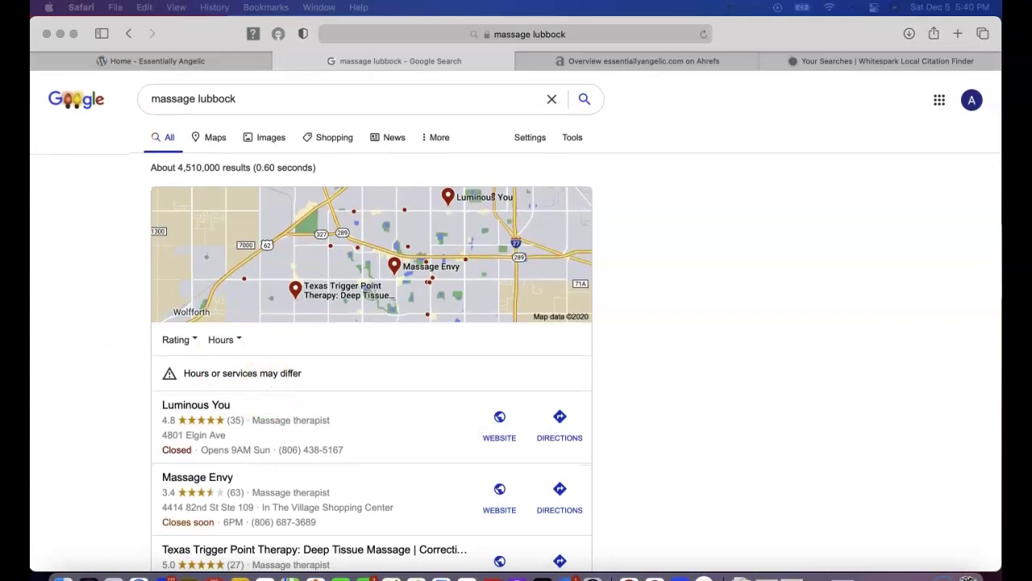
Switch to the Ahrefs overview of essentiallyangelic.com and examine its backlink and organic keyword figures
click(655, 63)
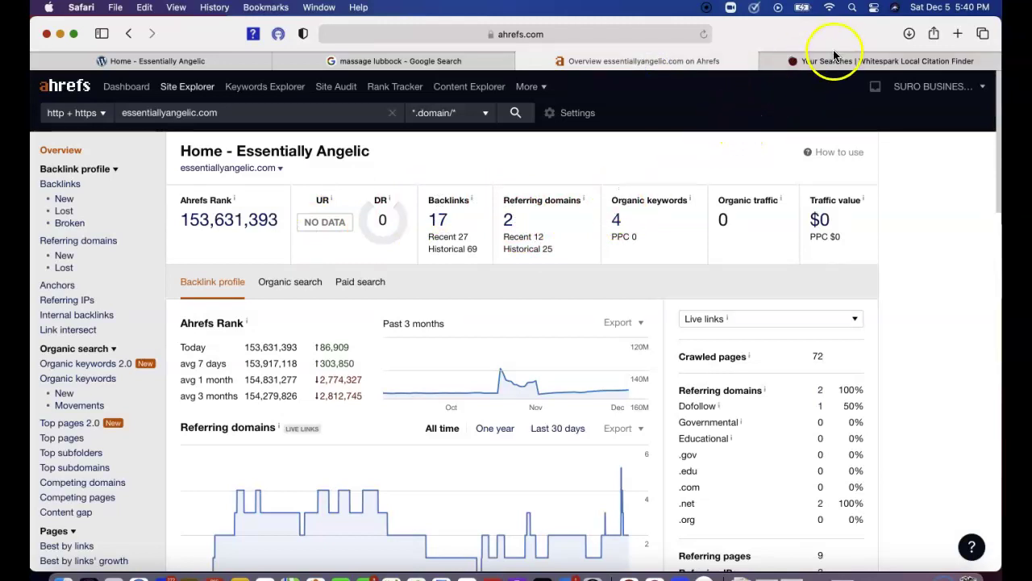
click(238, 62)
click(647, 61)
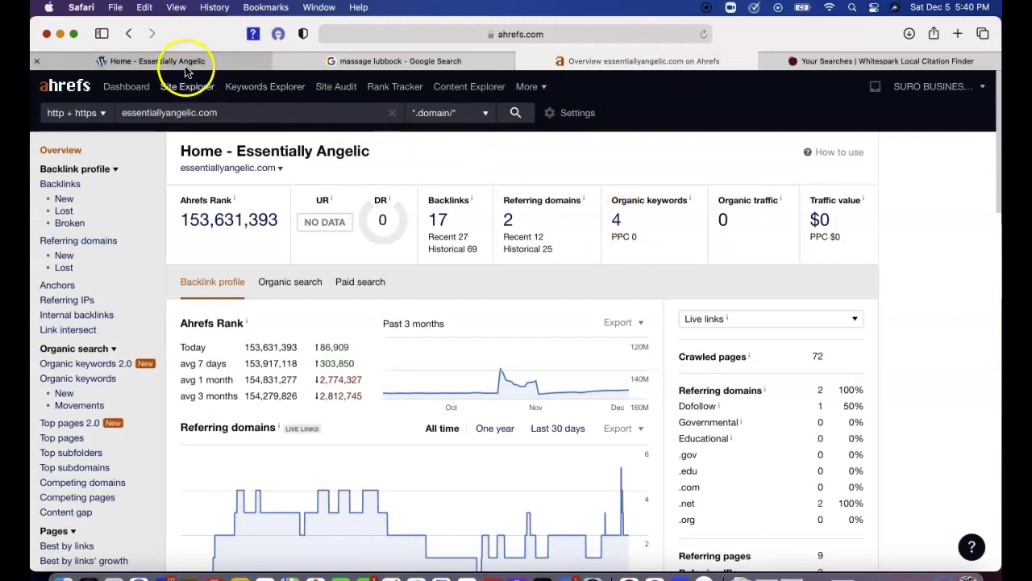
mouse_move(187, 71)
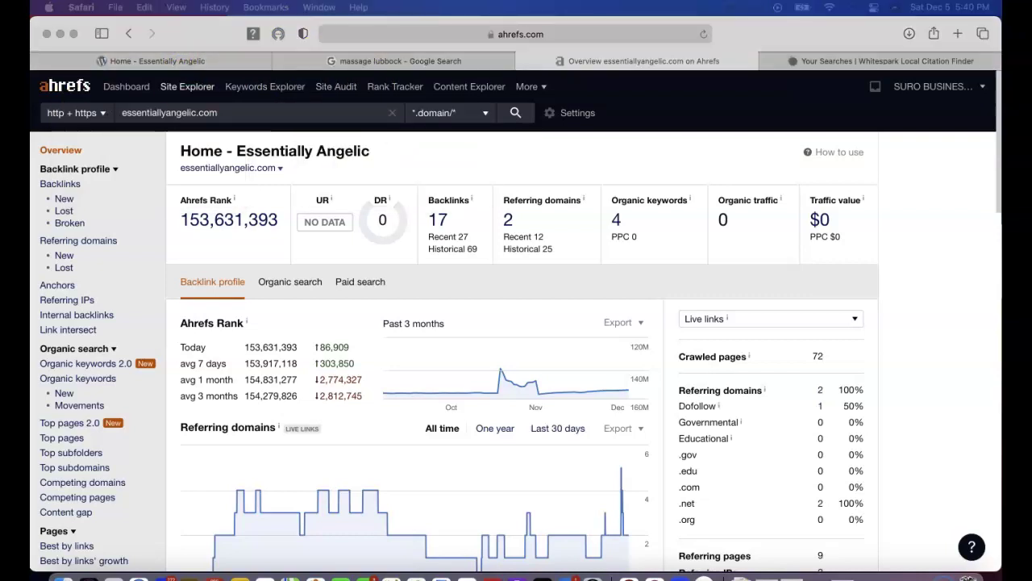
Return to the "massage lubbock" Google results and review the three businesses in the local map listings
click(379, 63)
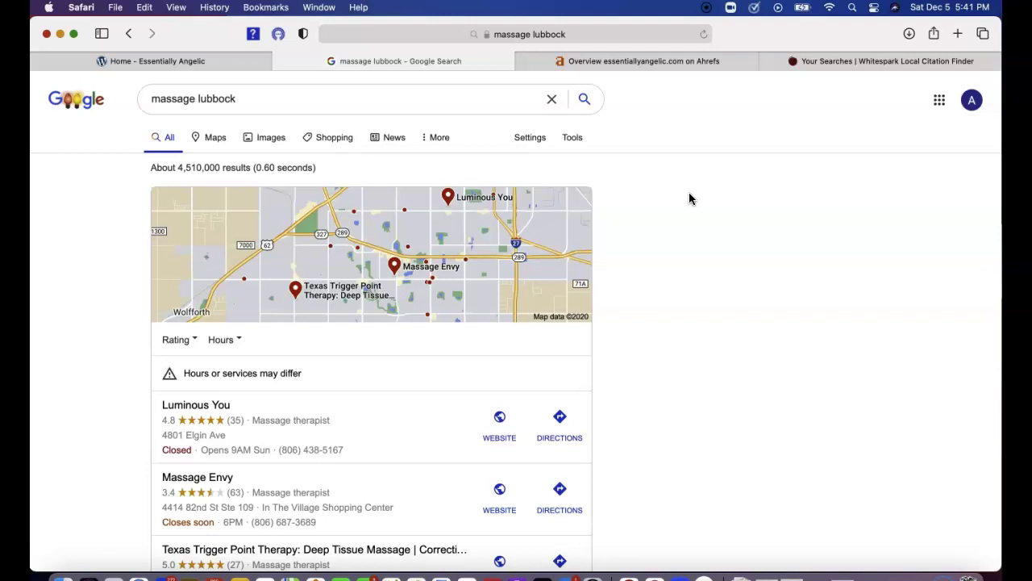
scroll(688, 199, down, 3)
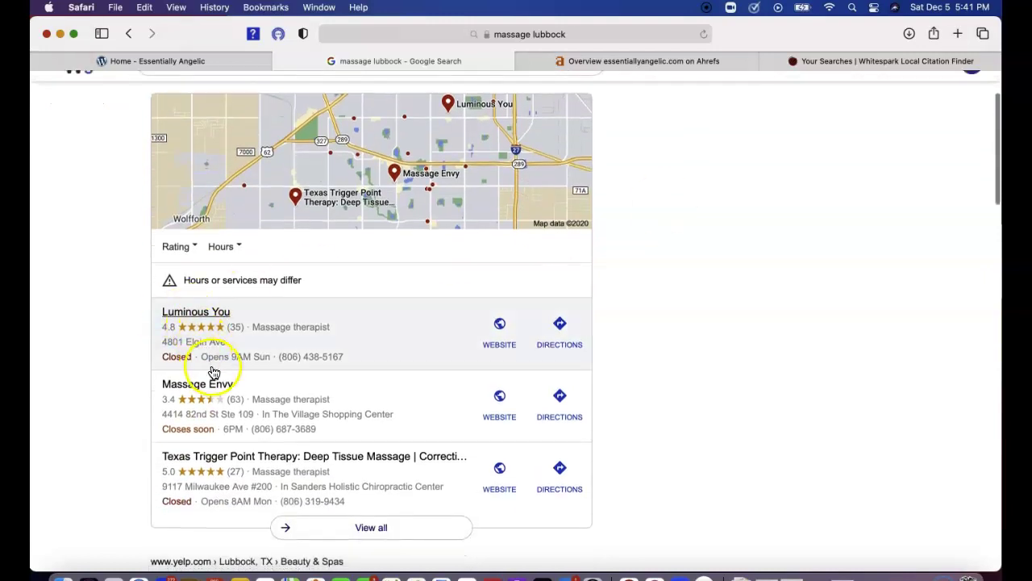
scroll(687, 230, up, 3)
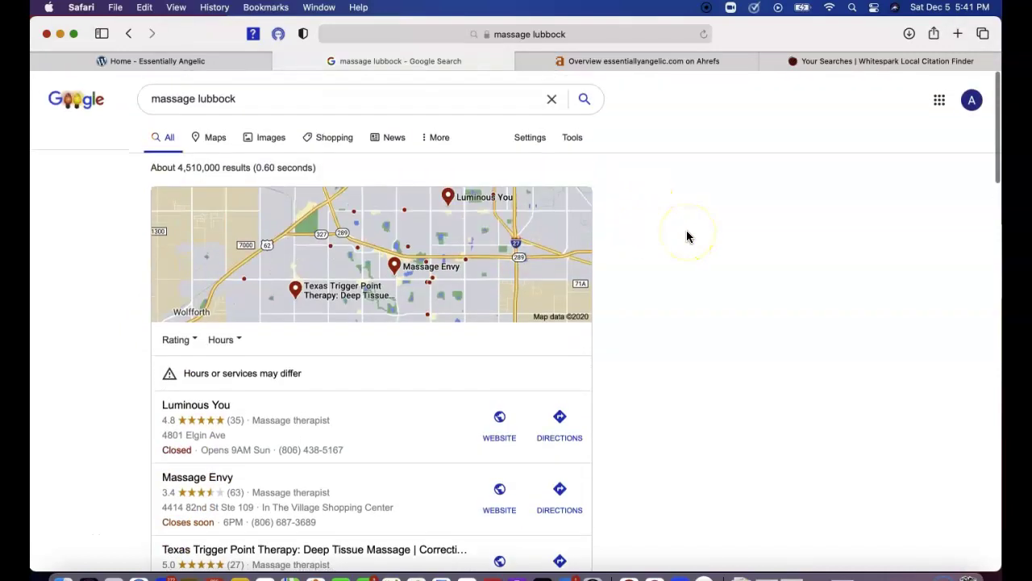
scroll(687, 230, down, 3)
In Whitespark Local Citation Finder, view the citation sources for the Essentially Angelic search and return to the list of searches
click(669, 60)
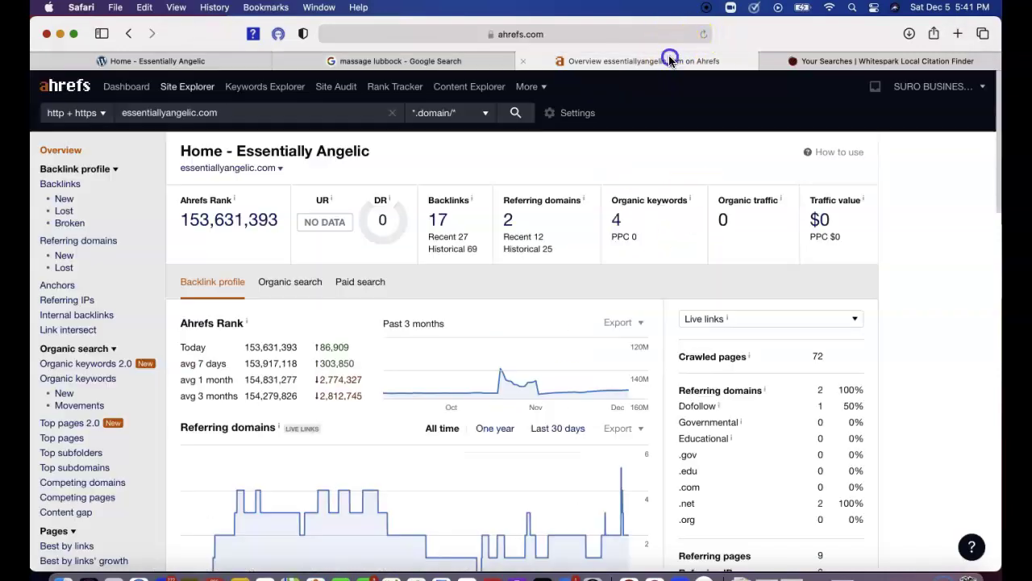
click(827, 62)
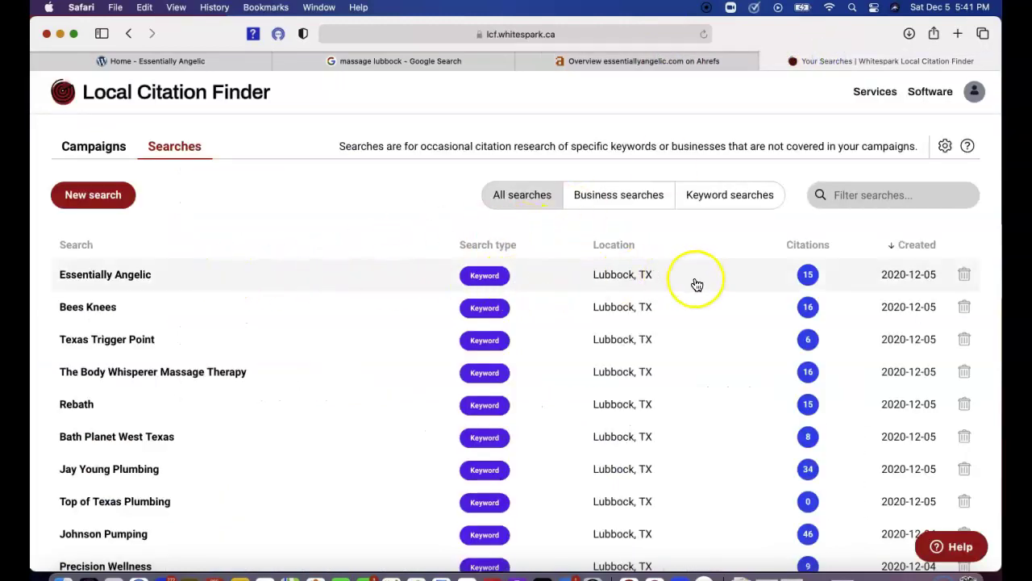
click(808, 273)
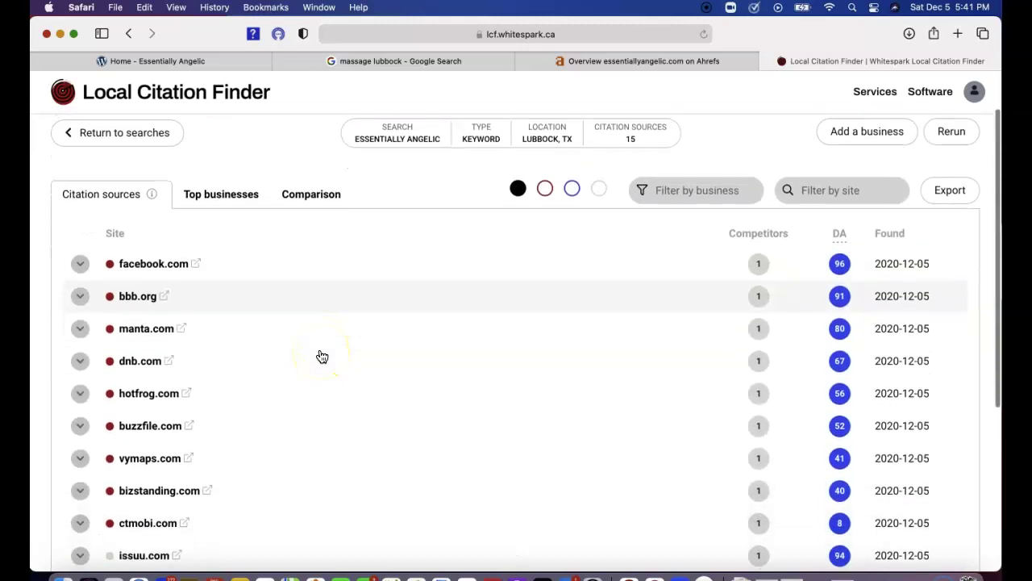
scroll(314, 355, down, 2)
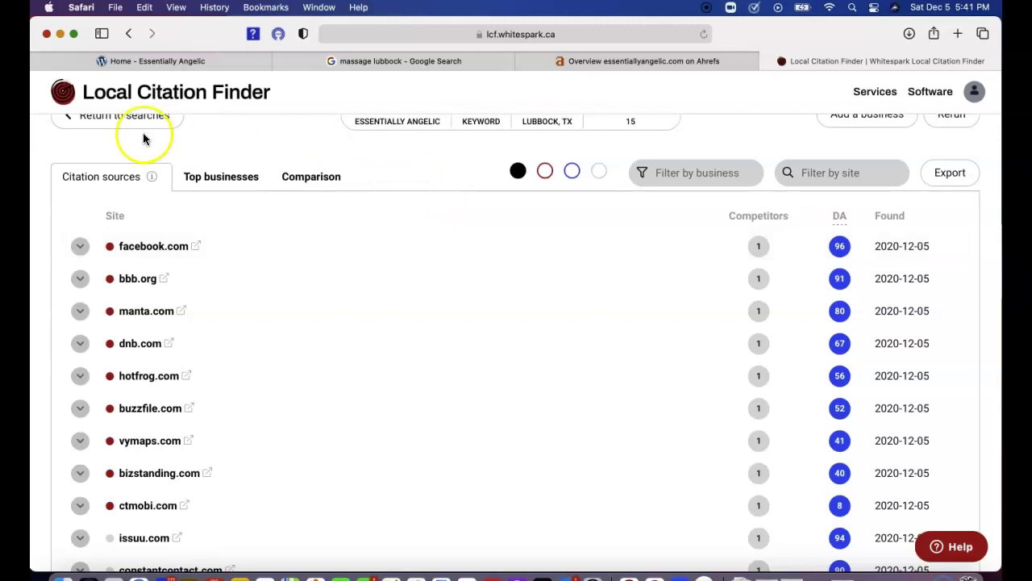
click(75, 123)
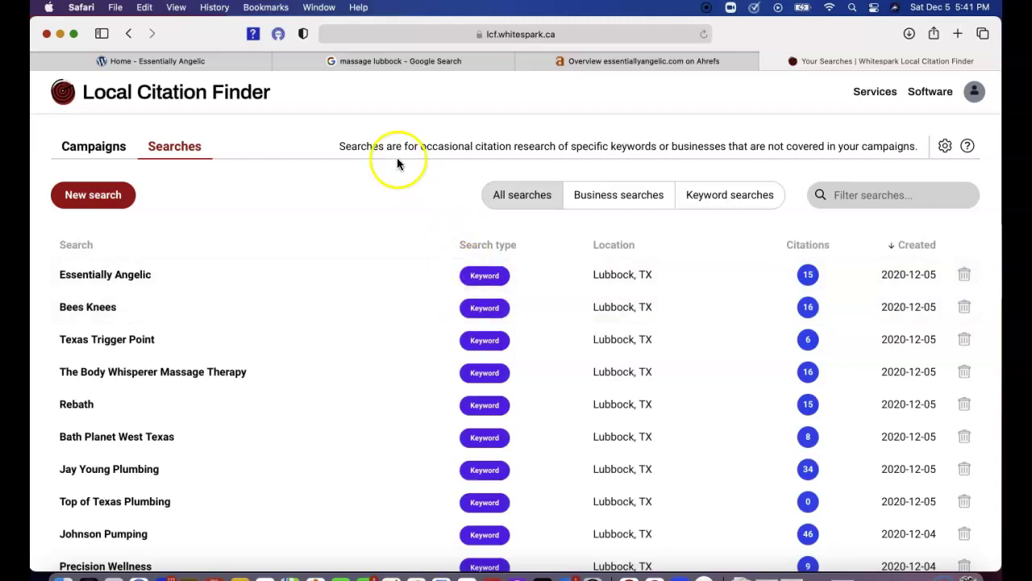
Look up the competitor domain luminousyoumassage.com in Ahrefs Site Explorer
click(645, 59)
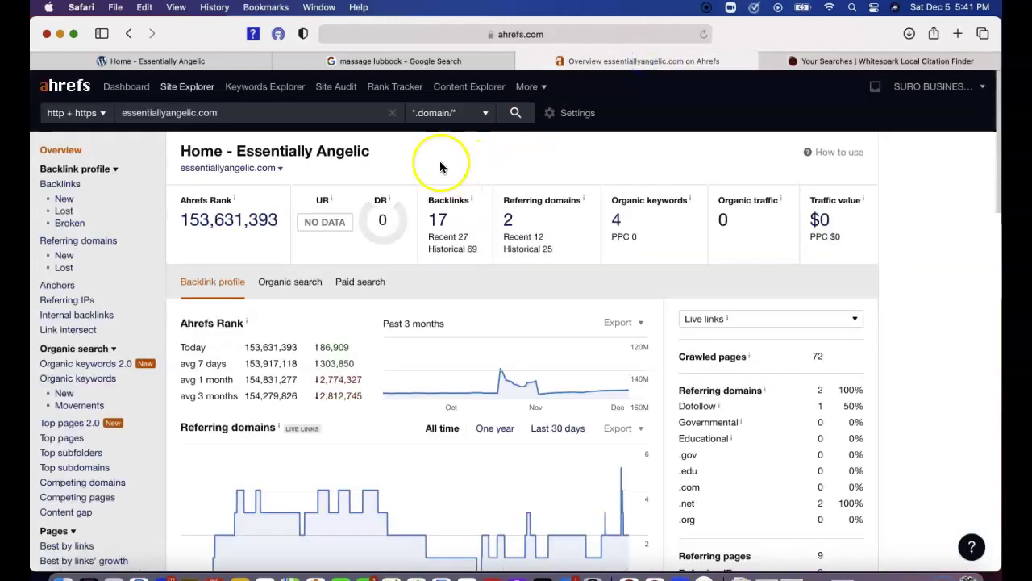
click(392, 118)
text(lu)
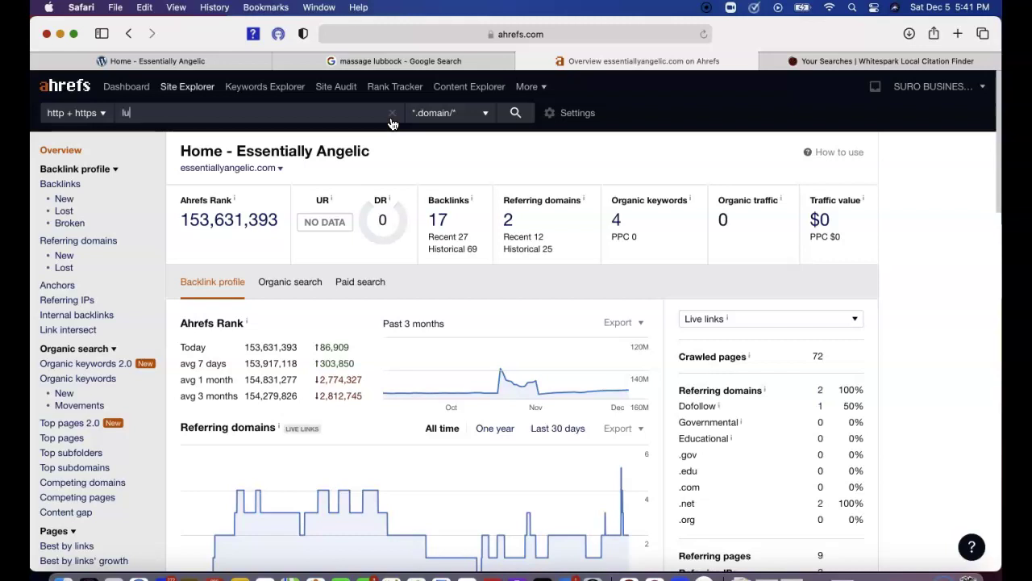
text(minousyoumassage.com)
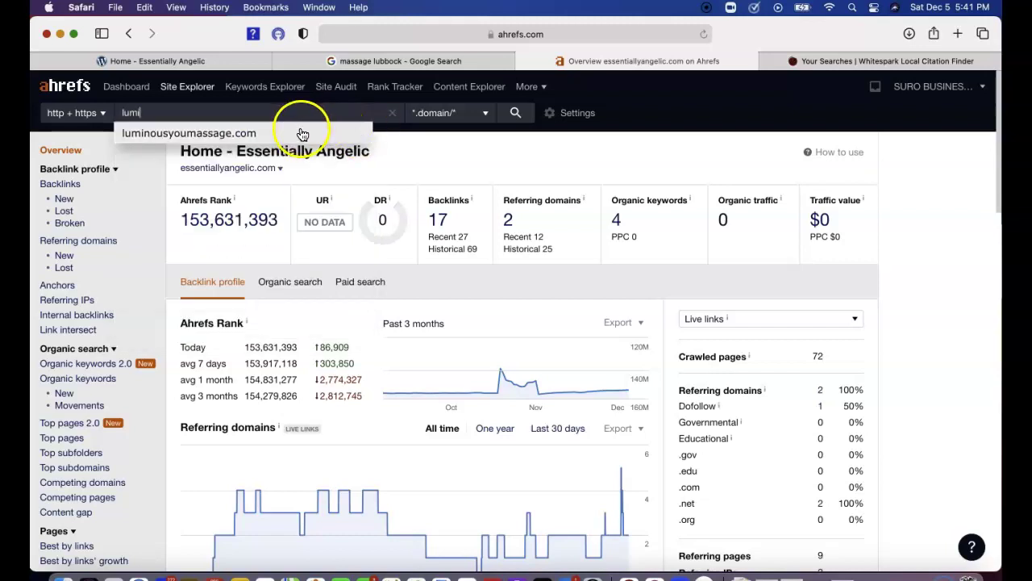
click(299, 133)
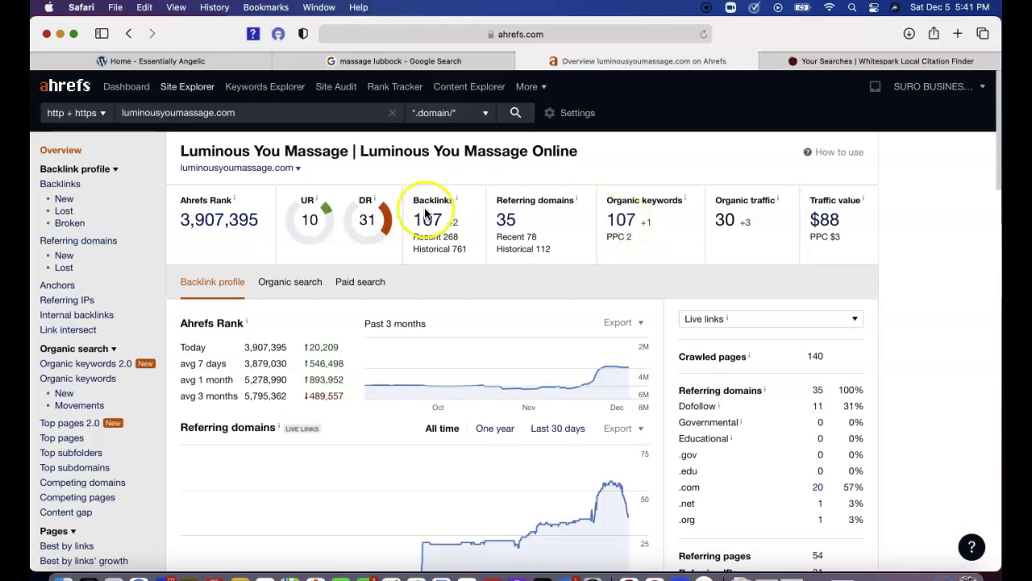
Go back to the "massage lubbock" Google results and compare the map listings with the organic results below them
click(376, 61)
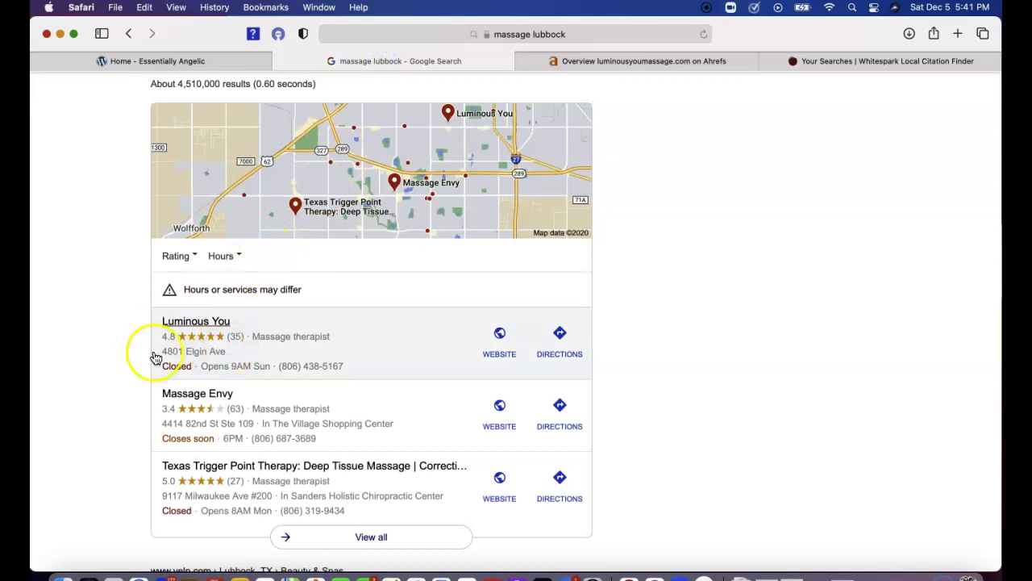
scroll(250, 328, up, 2)
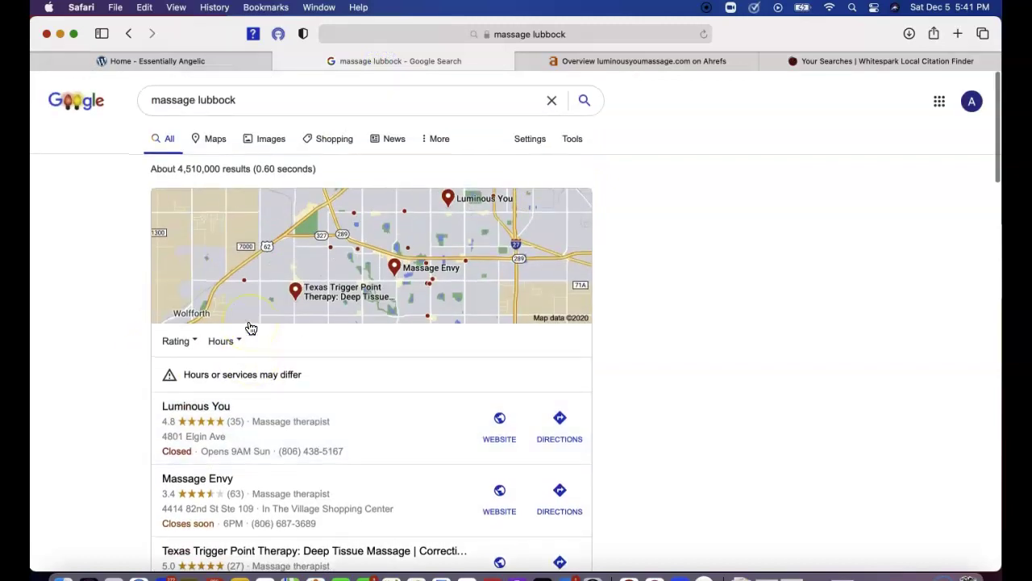
scroll(379, 373, down, 10)
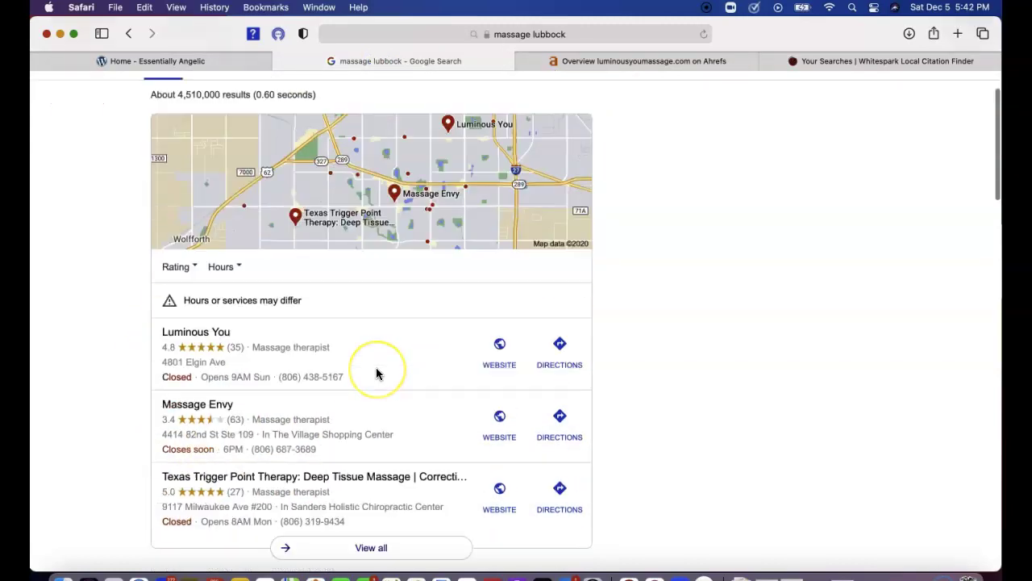
scroll(377, 371, down, 6)
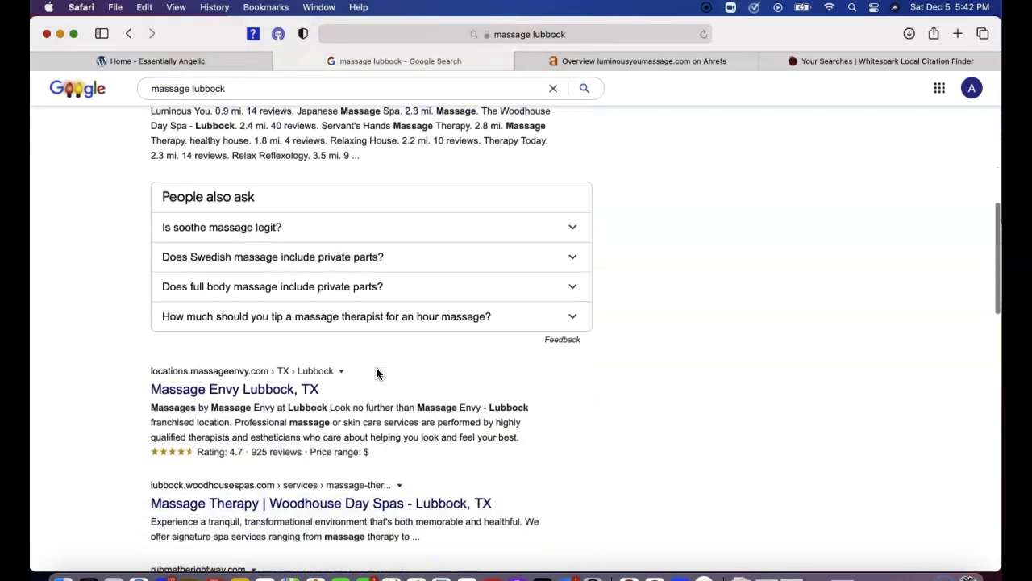
click(214, 485)
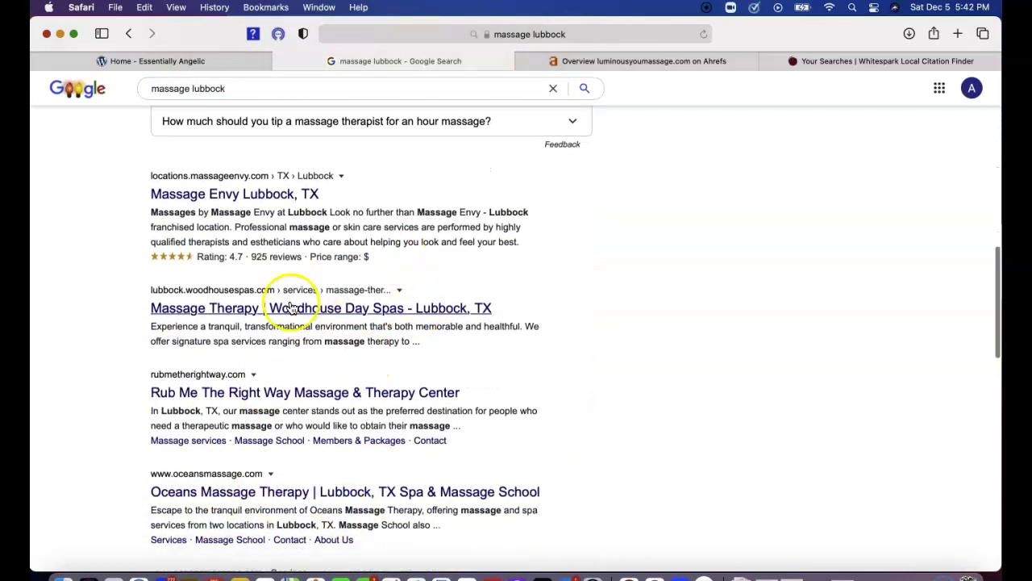
scroll(316, 415, down, 4)
scroll(322, 421, up, 20)
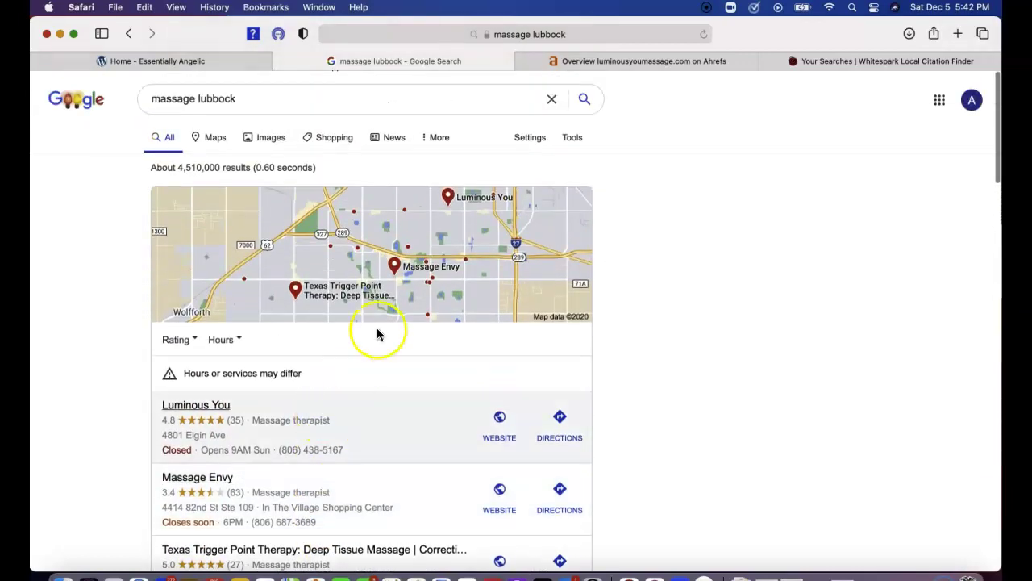
Recheck the Ahrefs overview of luminousyoumassage.com against the Luminous You listing in Google's local map results
click(641, 63)
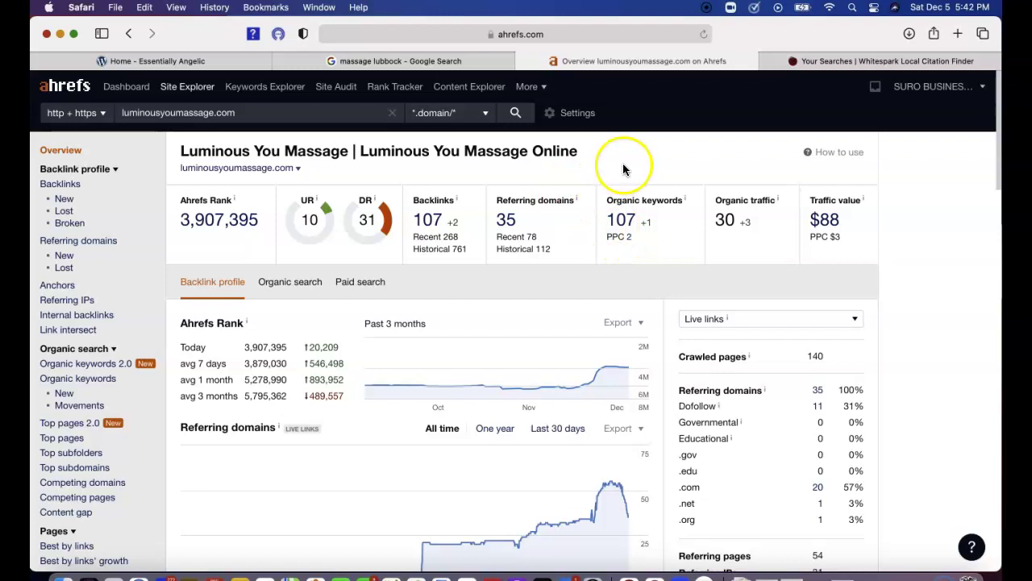
click(398, 62)
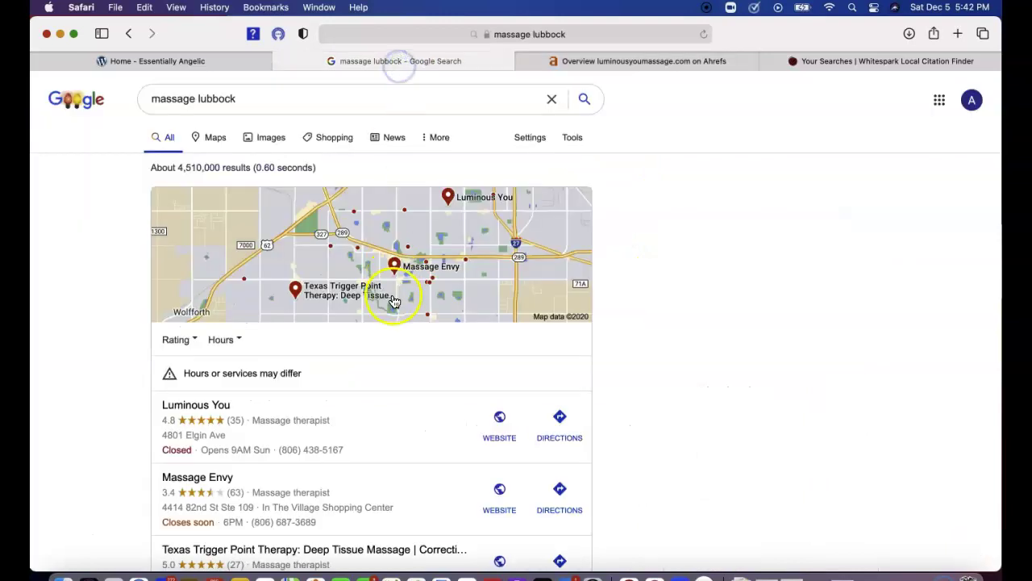
scroll(393, 302, down, 4)
scroll(394, 300, up, 1)
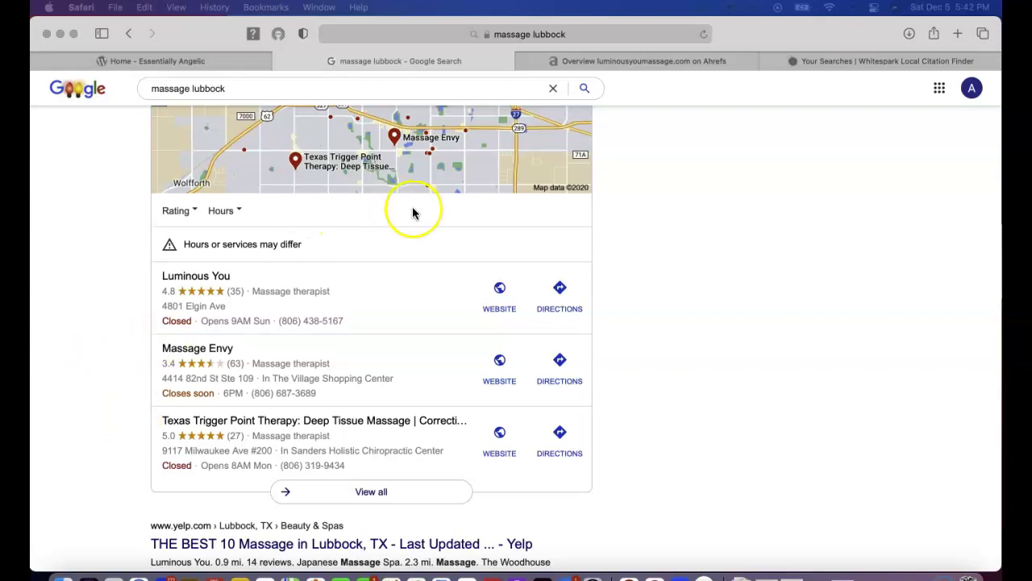
Return to Ahrefs and load the Site Explorer overview for essentiallyangelic.com in place of the competitor's domain
click(648, 63)
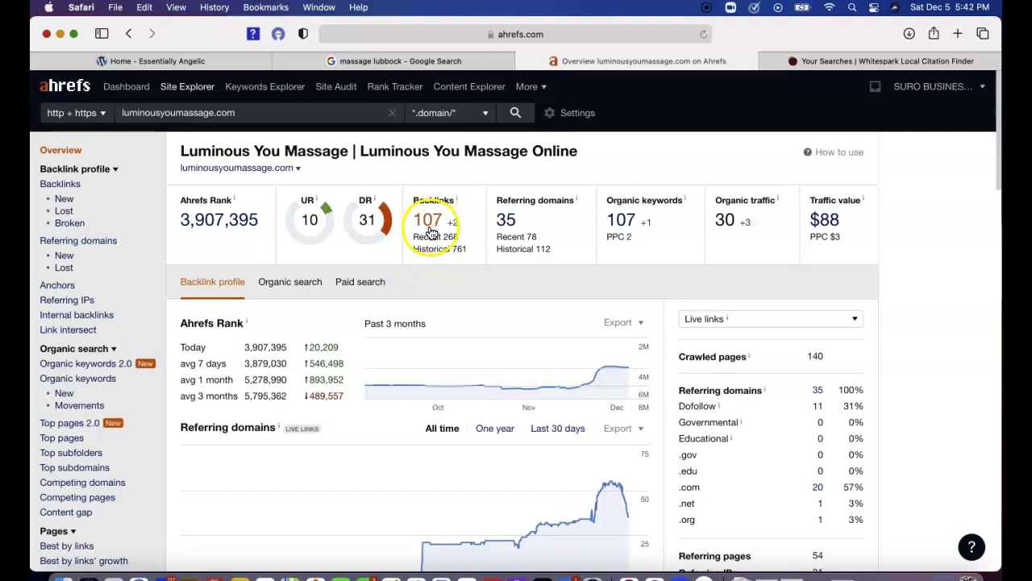
click(392, 114)
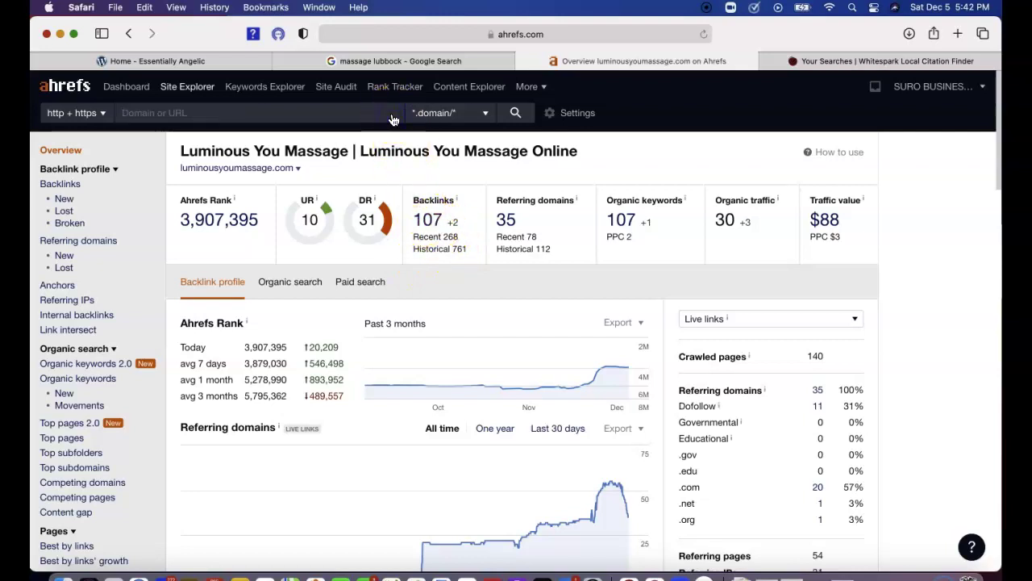
text(esse)
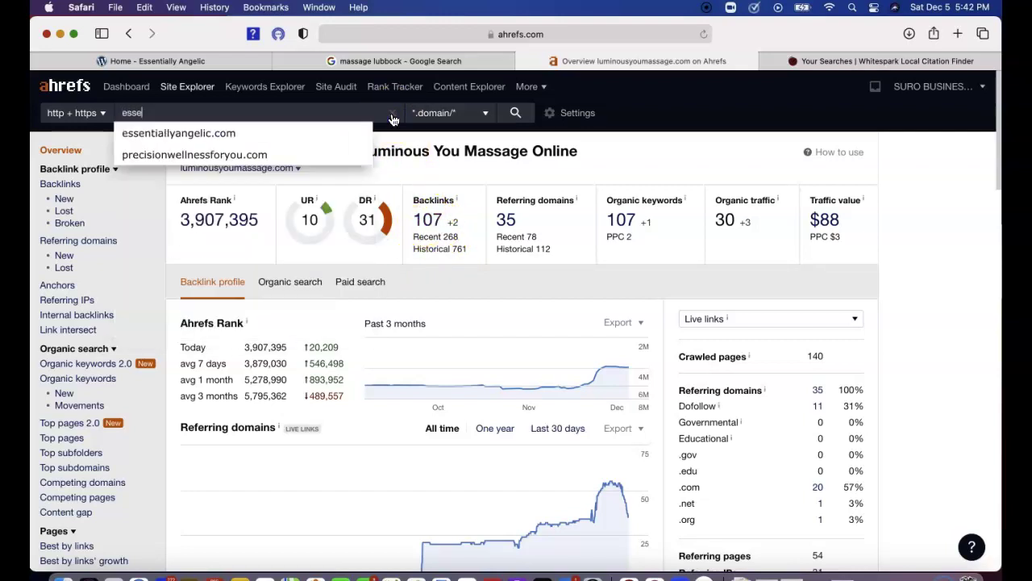
click(318, 133)
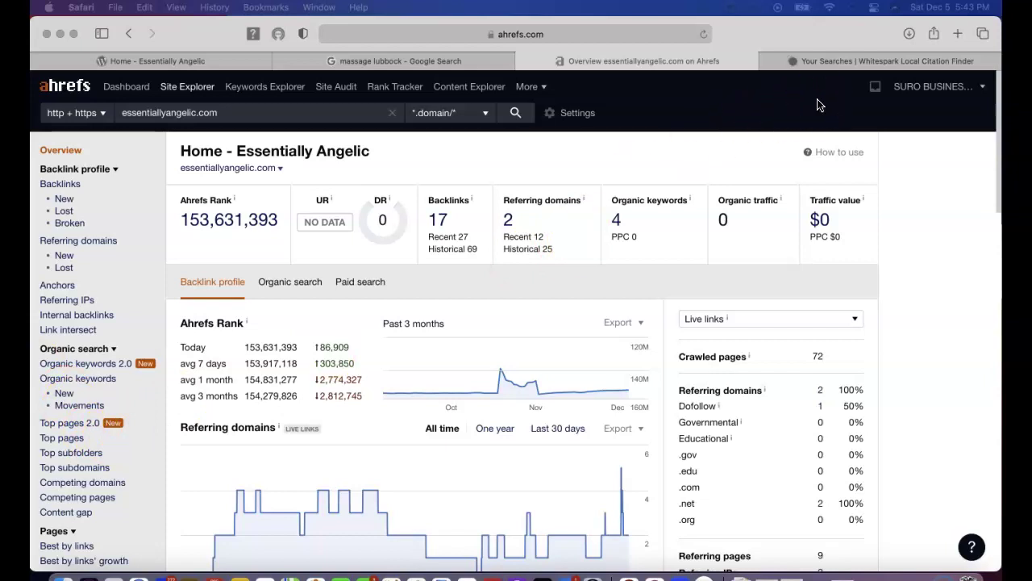
Open the Essentially Angelic website's home page and review its content from the banner down to the footer
click(194, 71)
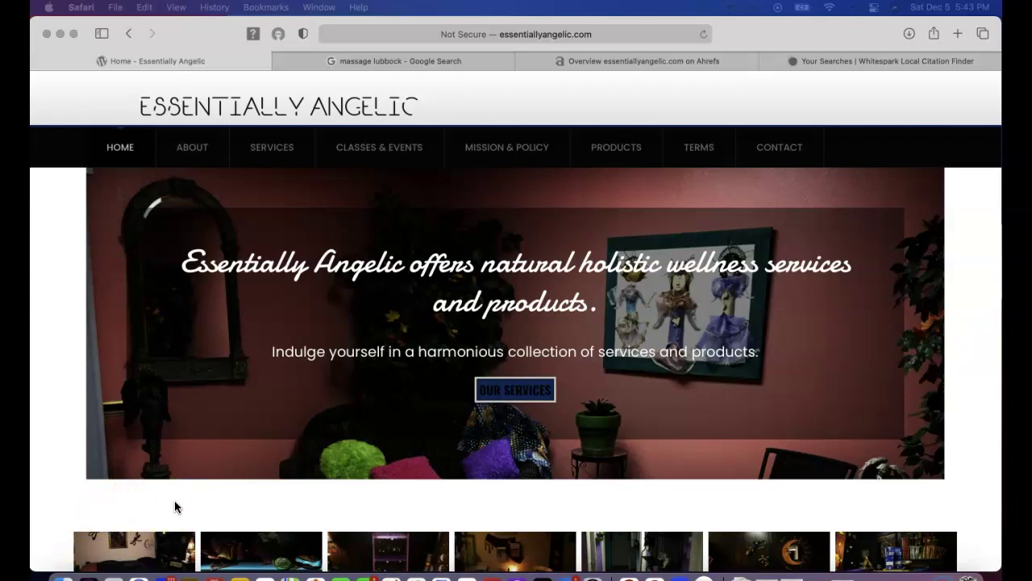
scroll(175, 501, down, 5)
scroll(175, 500, down, 4)
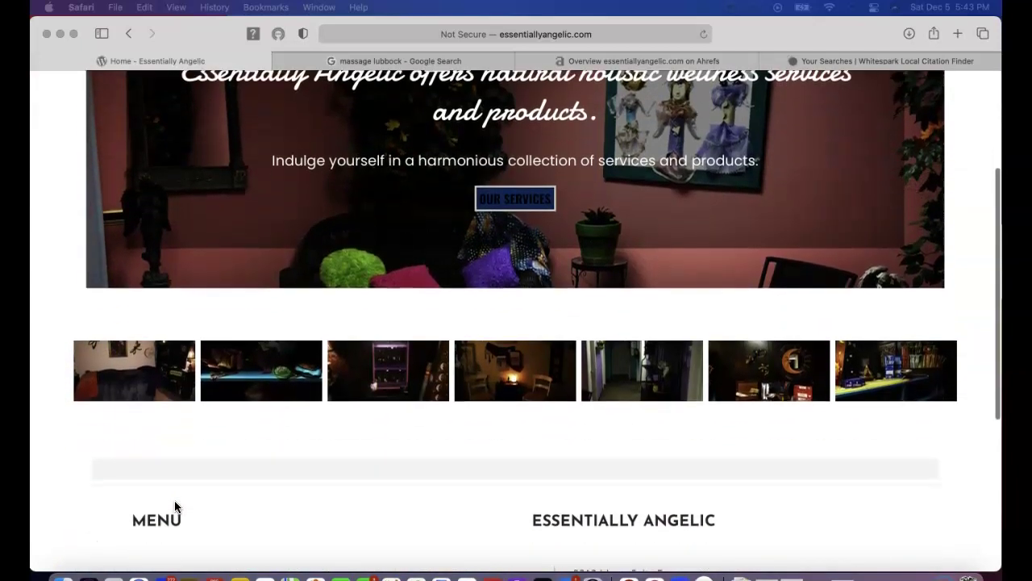